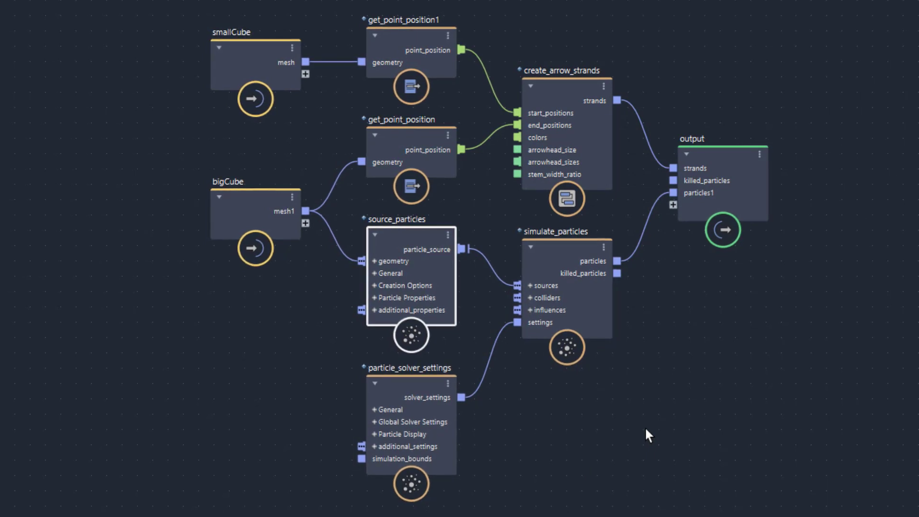
Select the smallCube input node in the Bifrost graph
left_click(269, 54)
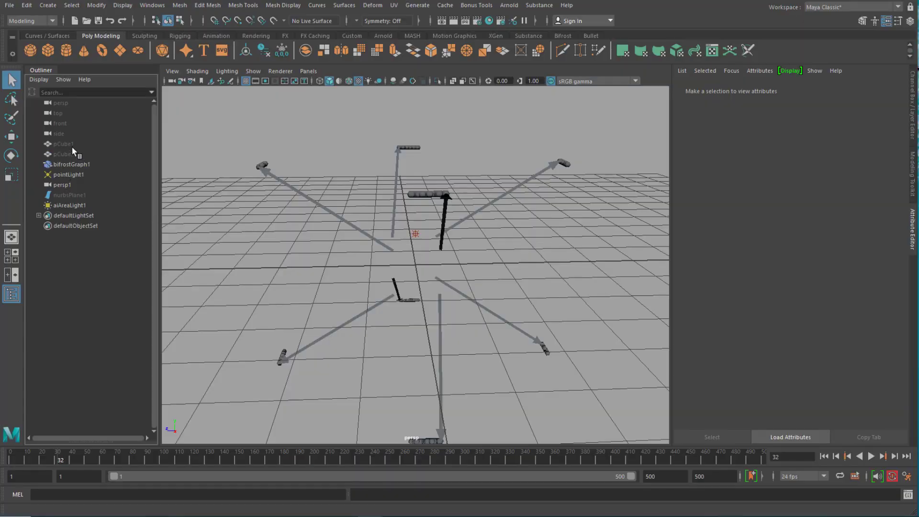
Unhide pCube1 and pCube2, then tumble the view around the translucent big cube
left_click(72, 145)
key("h")
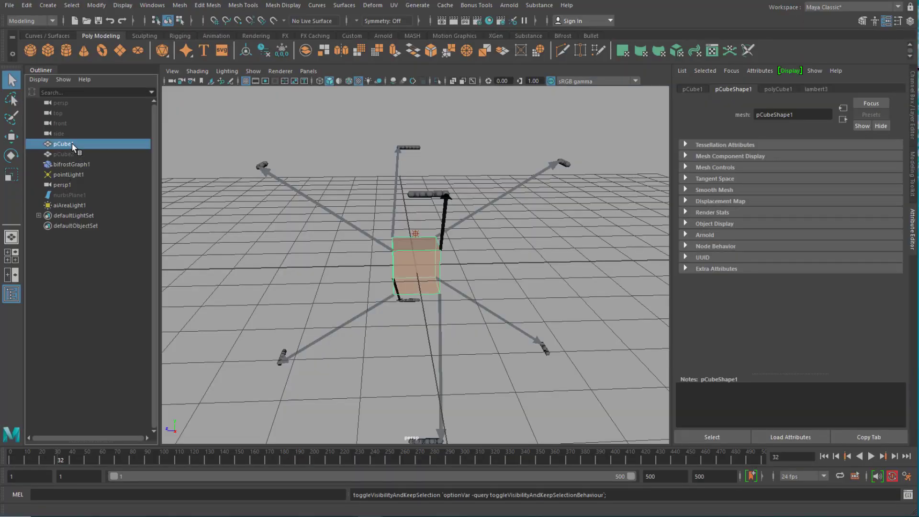
left_click(65, 154)
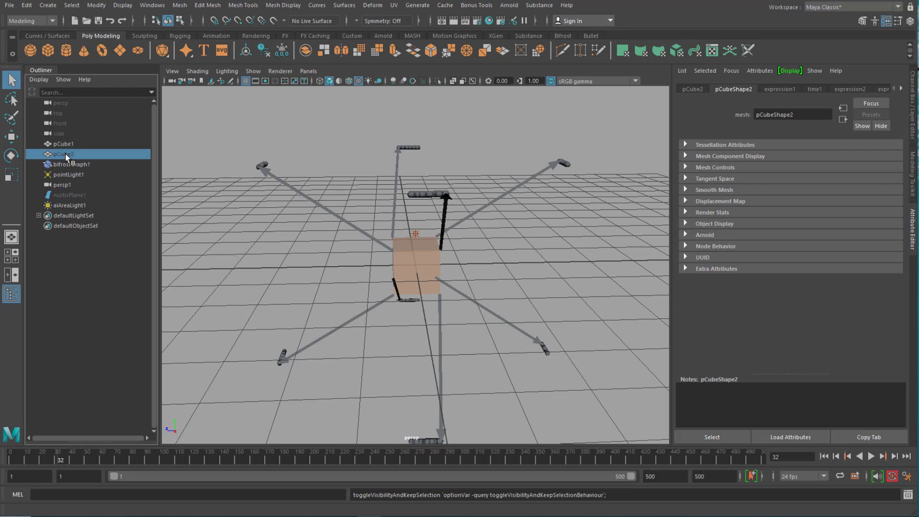
key("h")
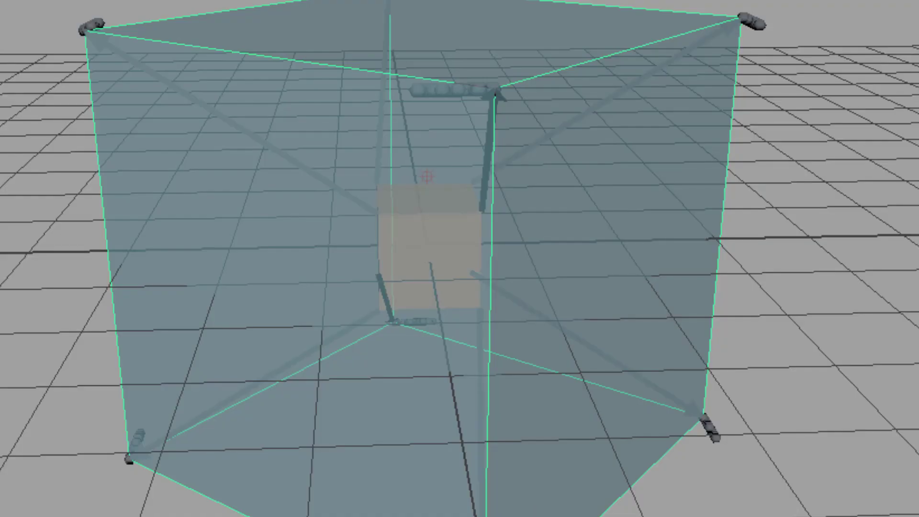
left_click_drag(623, 498, 561, 443, "alt")
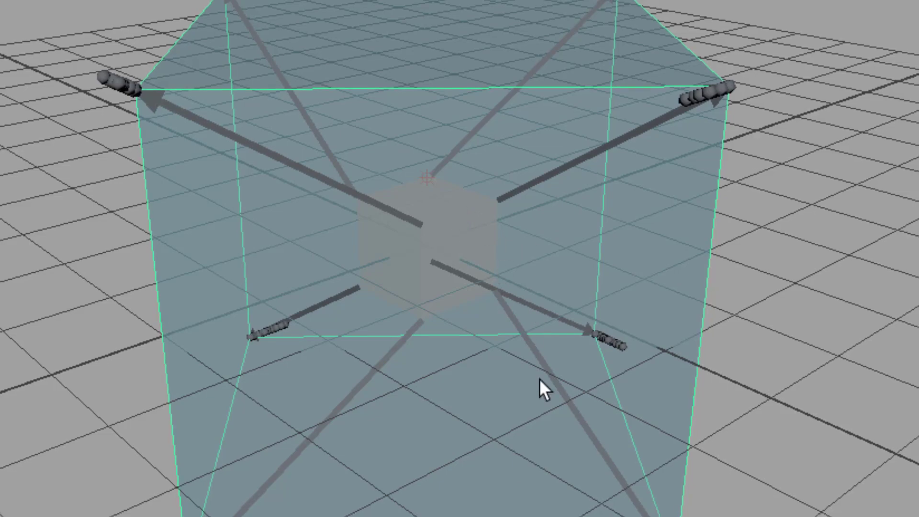
left_click_drag(540, 385, 404, 354, "alt")
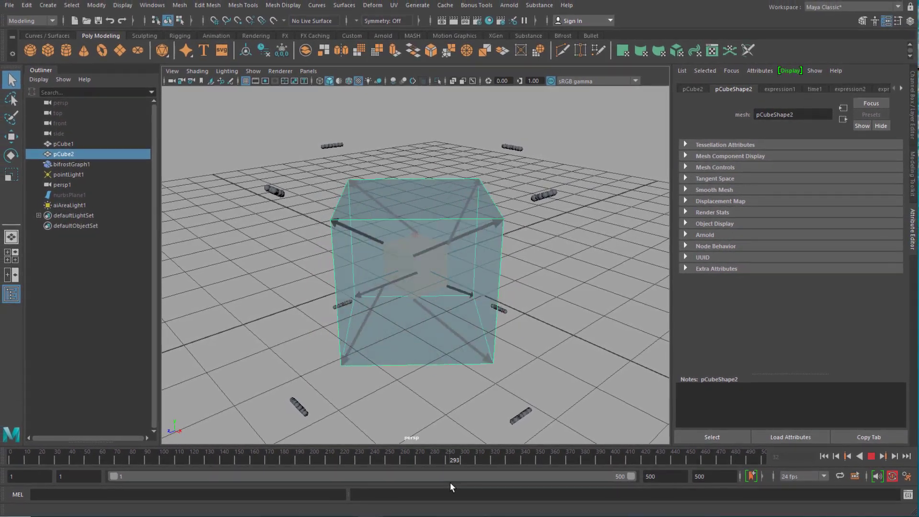
Jump to frame 153, show pCube2's transform attributes, and scrub and play its animation
left_click(243, 461)
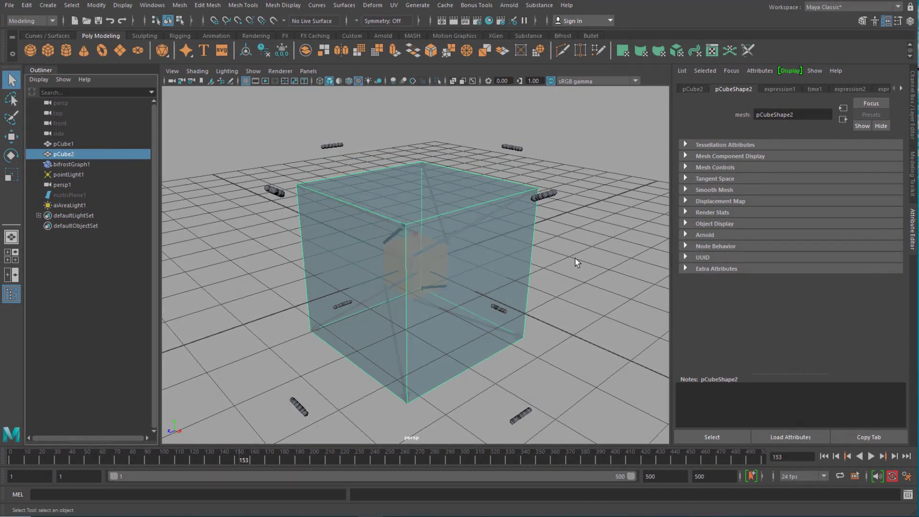
left_click(697, 89)
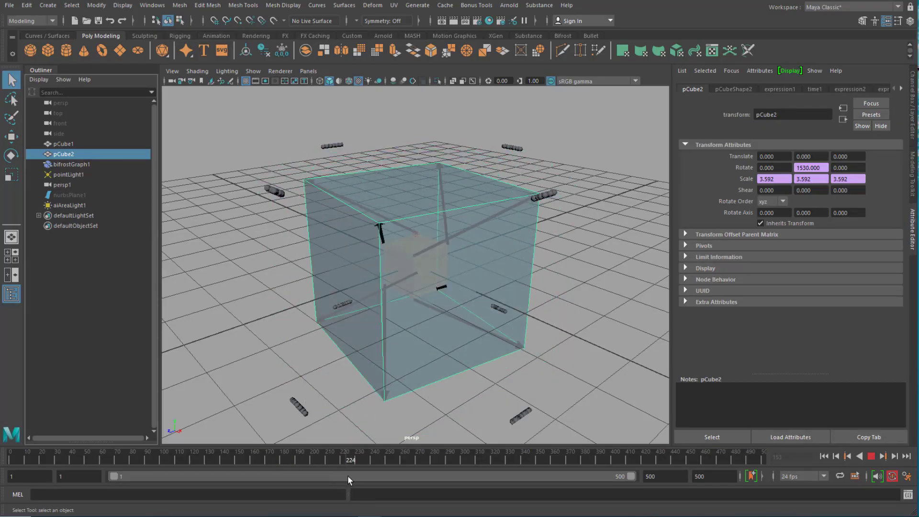
left_click_drag(347, 475, 320, 471)
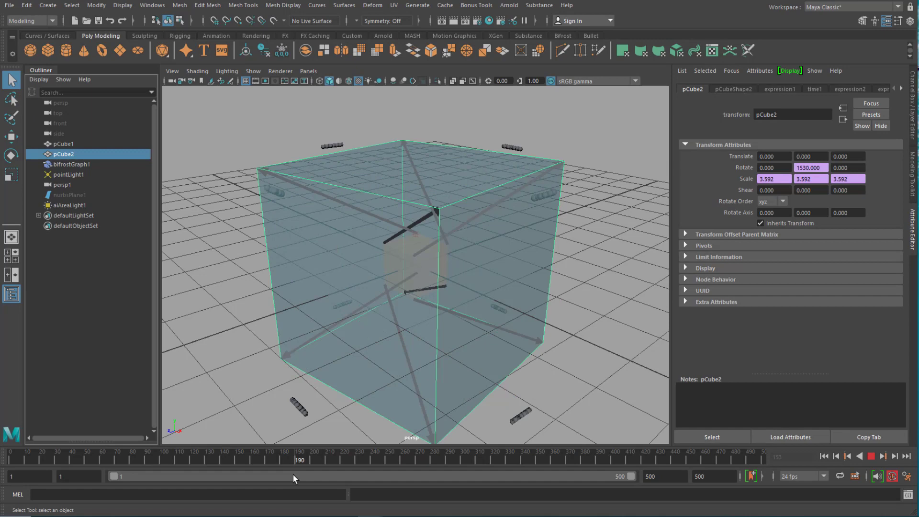
left_click(873, 455)
left_click(871, 456)
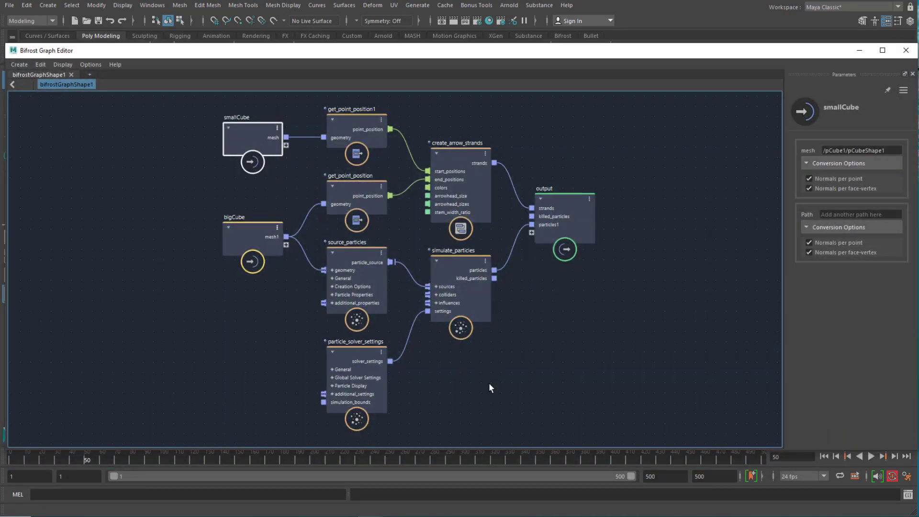
Raise the source_particles Speed from 3 to about 3.537
left_click(353, 258)
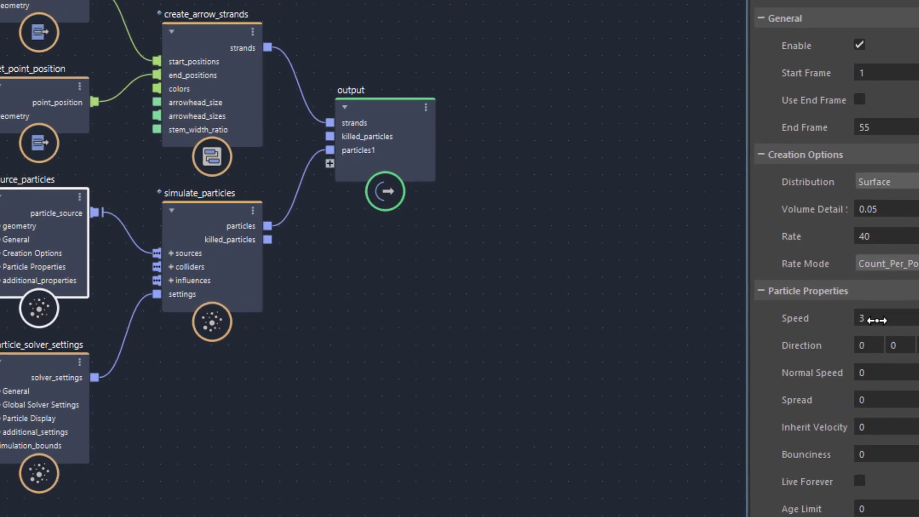
left_click(845, 316)
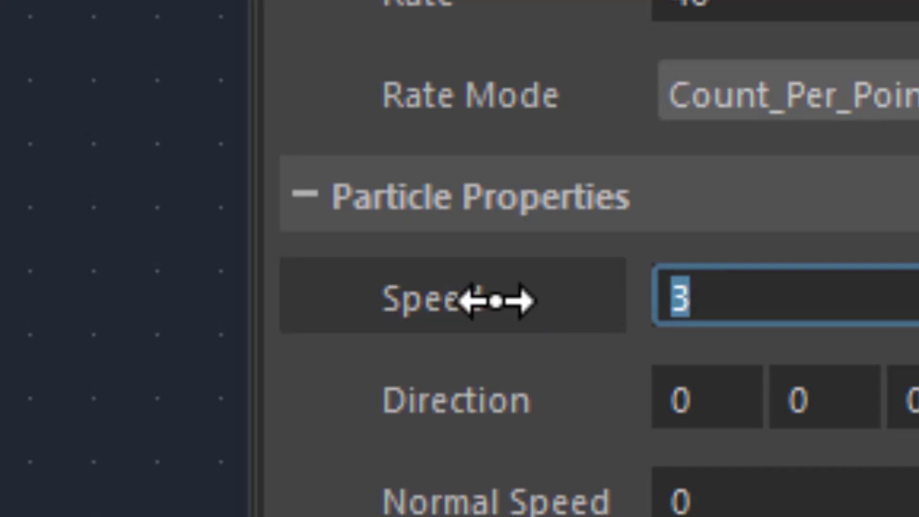
left_click_drag(511, 301, 622, 301)
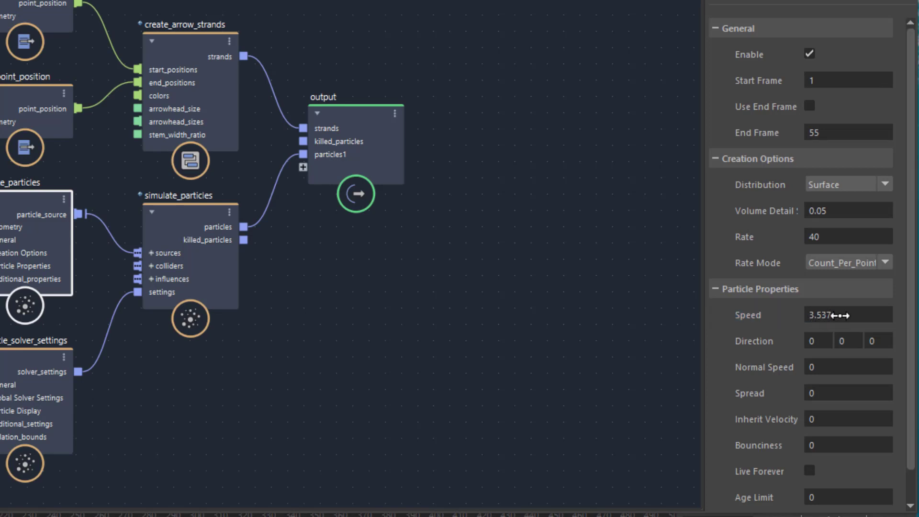
left_click(840, 316)
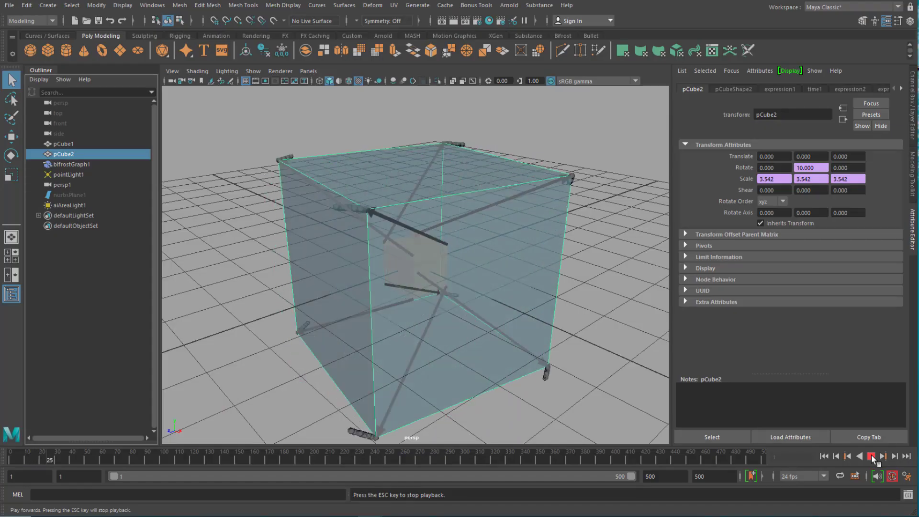
Stop playback and set the source_particles Age Limit to 2
left_click(871, 456)
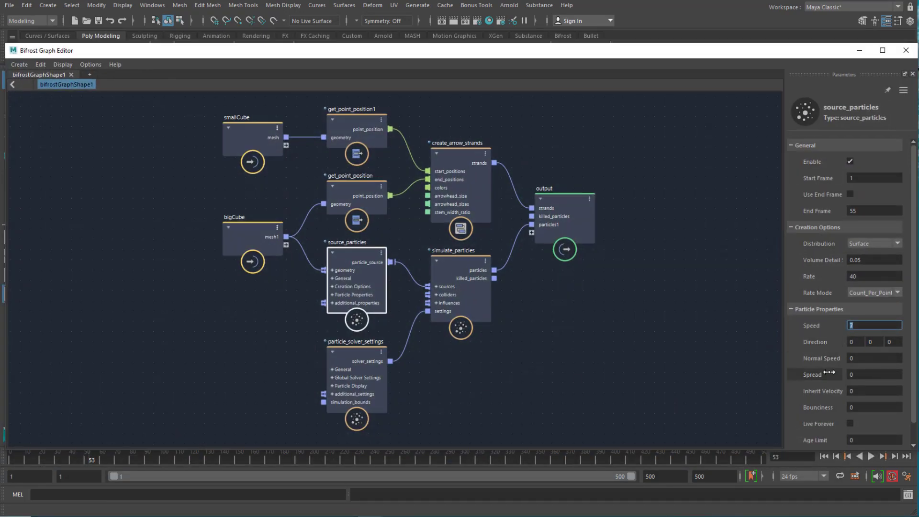
scroll(914, 327, "down", 2)
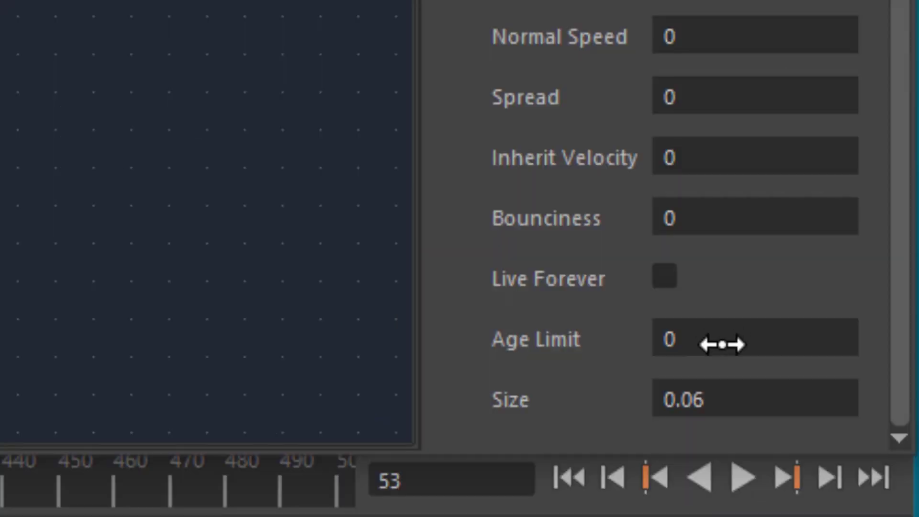
left_click(715, 342)
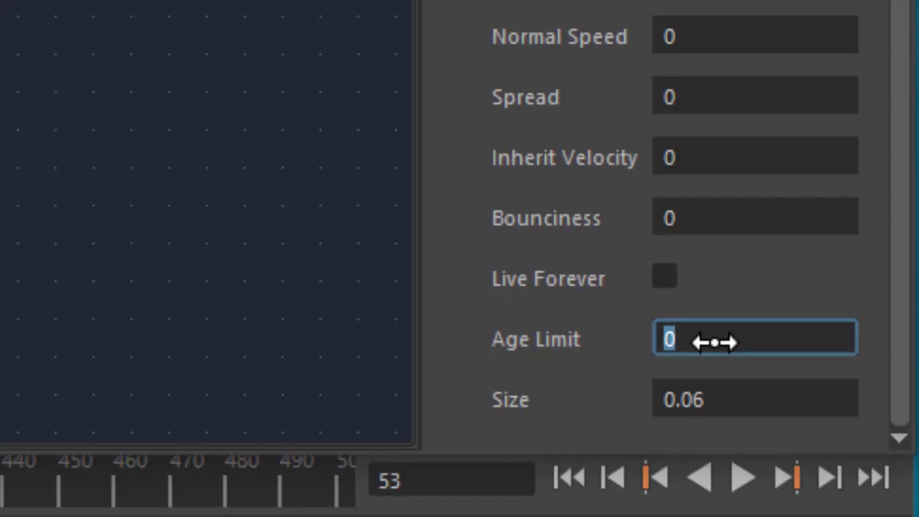
type("2")
key("Return")
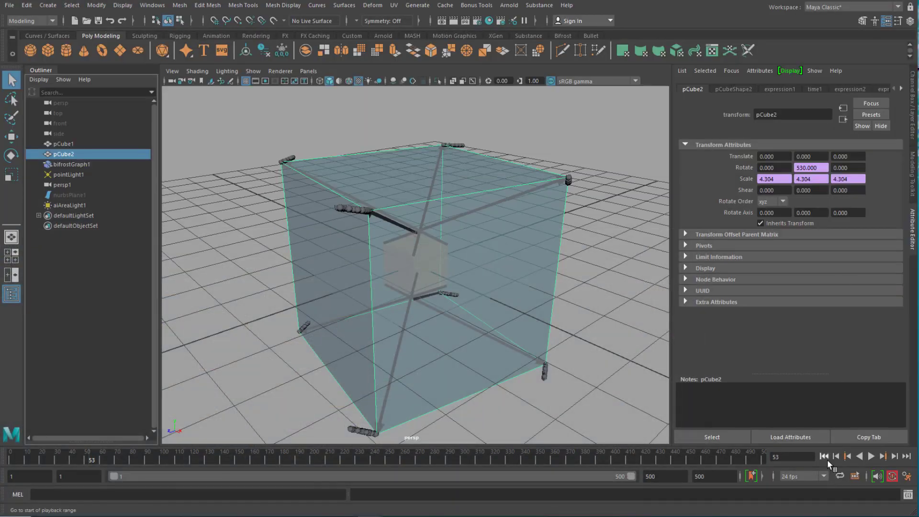
Replay from the start and drag the Age Limit down to about 0.26
left_click(825, 456)
left_click(870, 456)
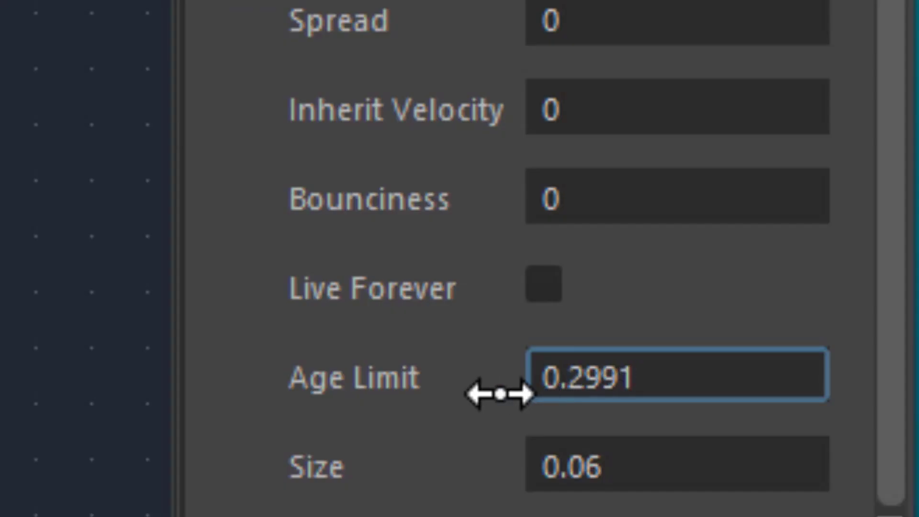
left_click_drag(498, 392, 441, 402)
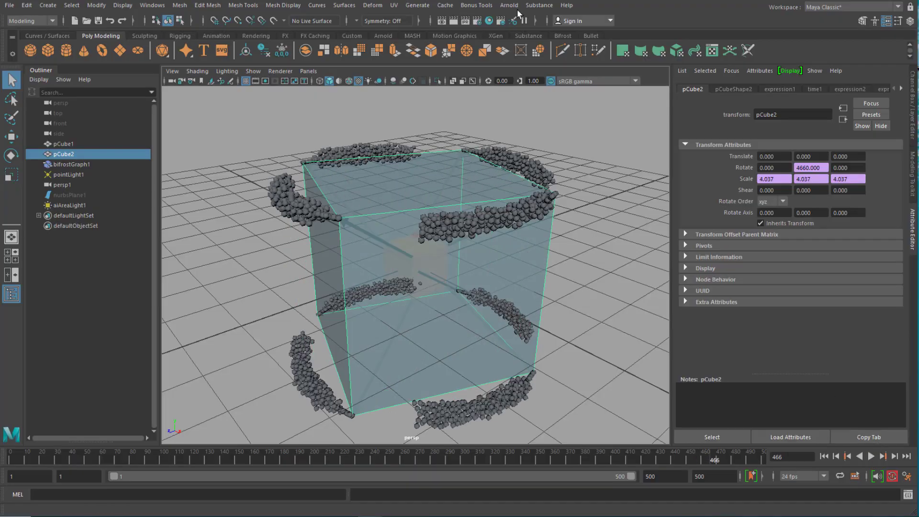
Make an Arnold render, hide pCube1 and pCube2, and render again
left_click(516, 22)
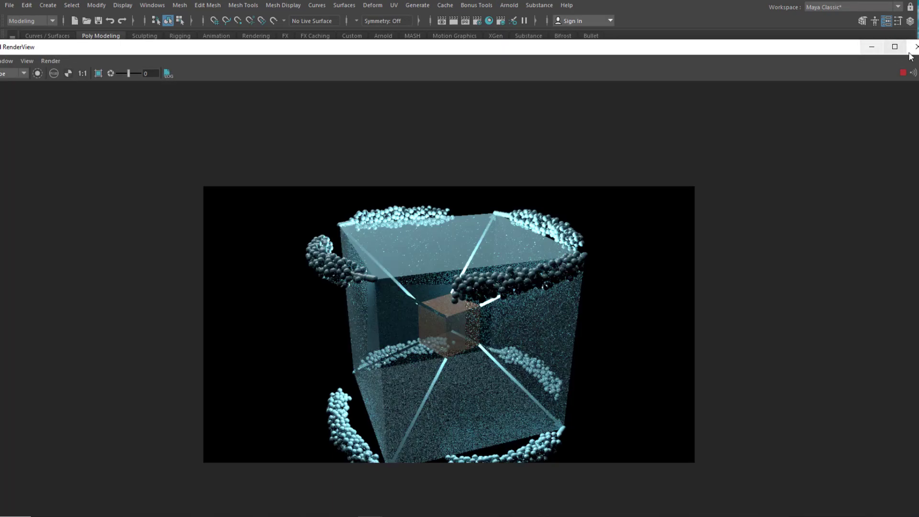
left_click(914, 47)
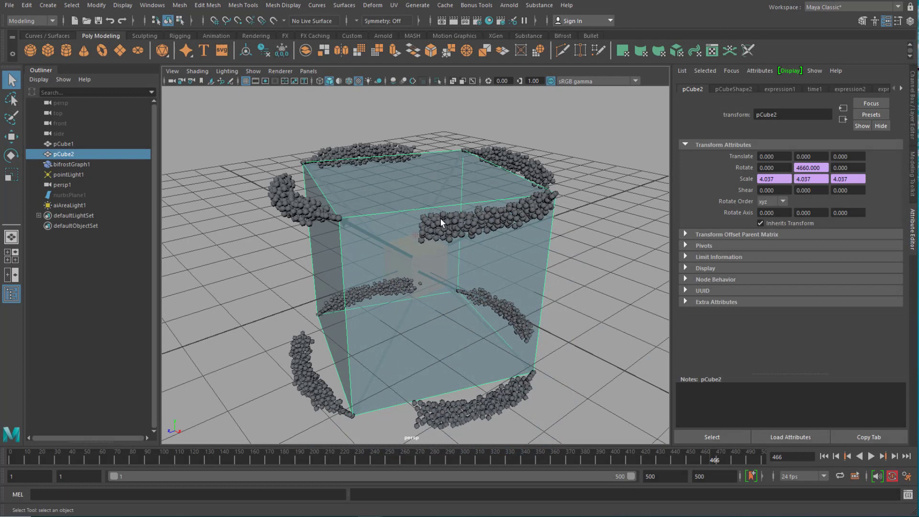
left_click(71, 144, "ctrl")
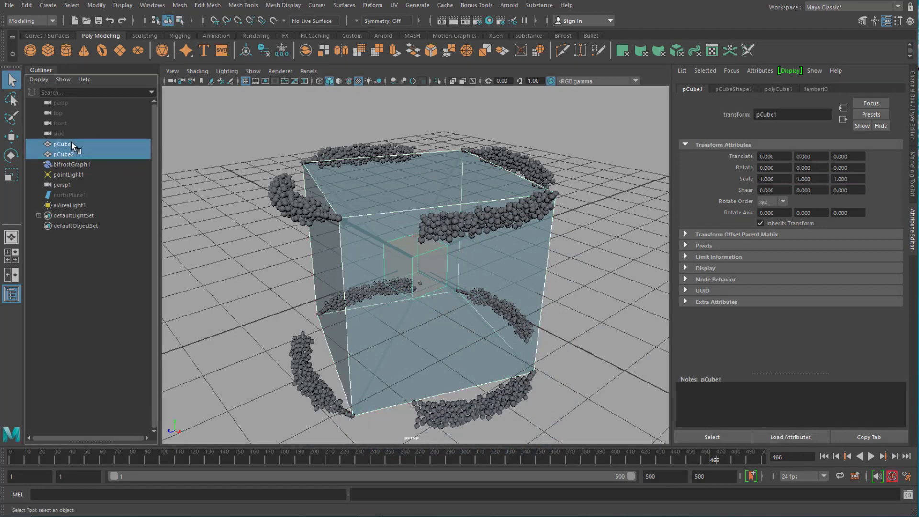
key("ctrl+h")
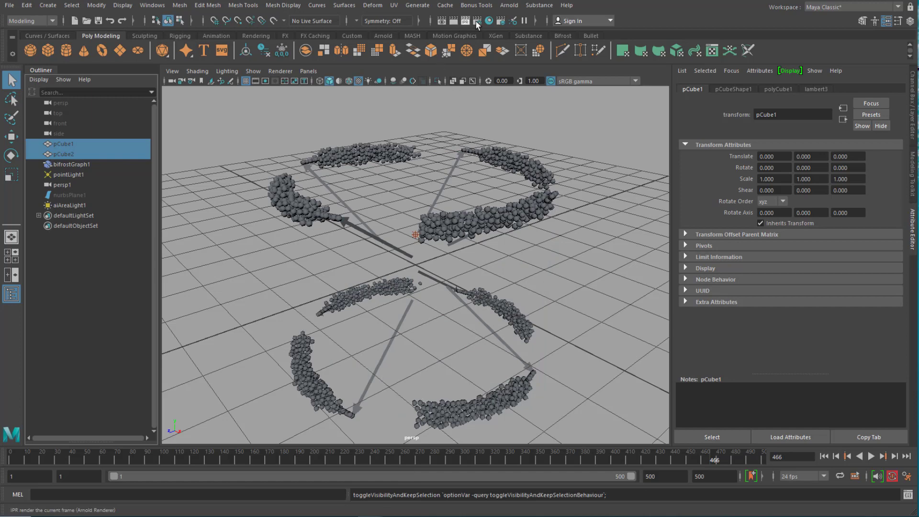
left_click(508, 5)
left_click(514, 29)
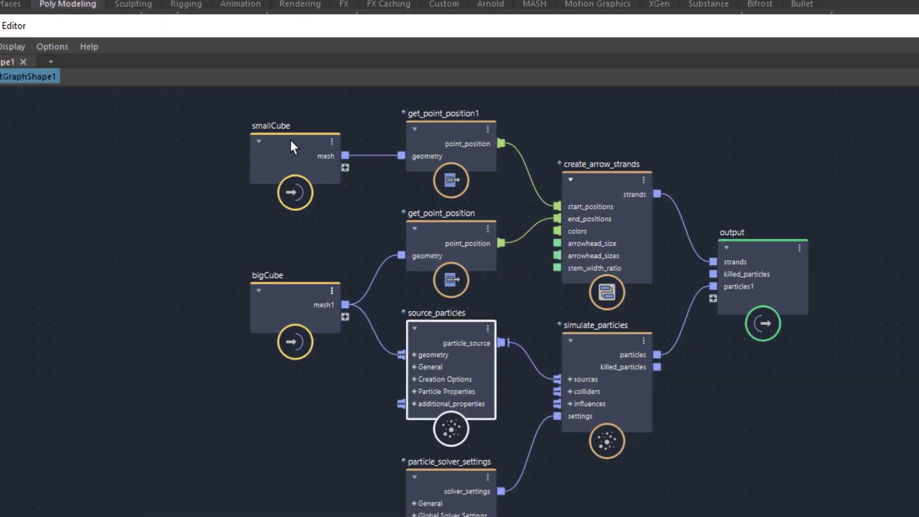
Inspect the smallCube, get_point_position1 and create_arrow_strands nodes in turn
left_click(293, 146)
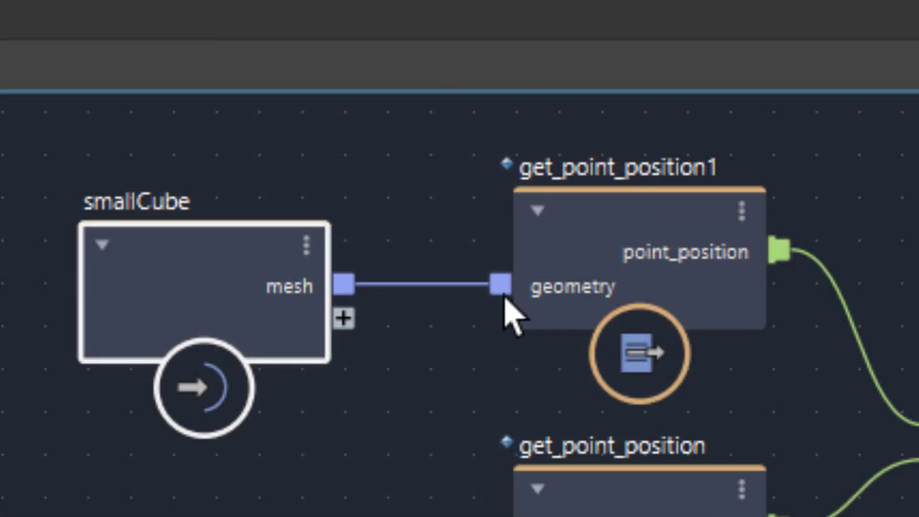
left_click(654, 231)
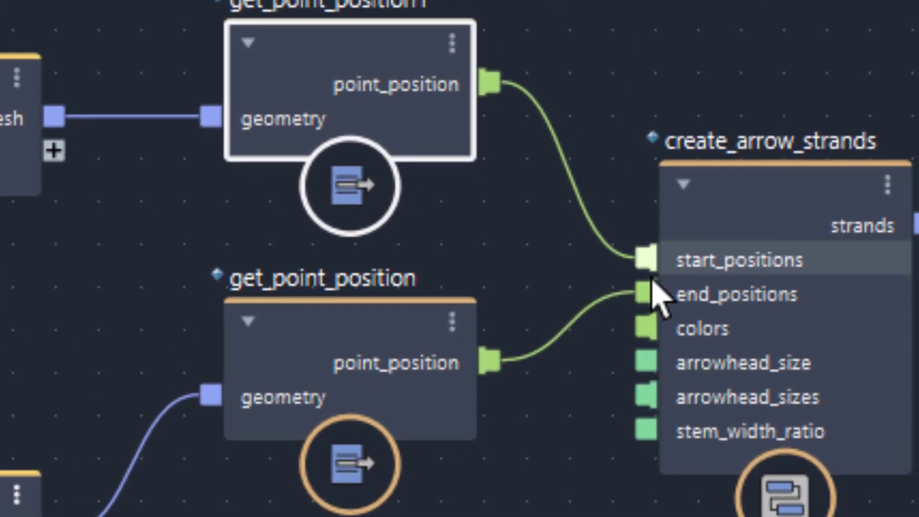
left_click(755, 179)
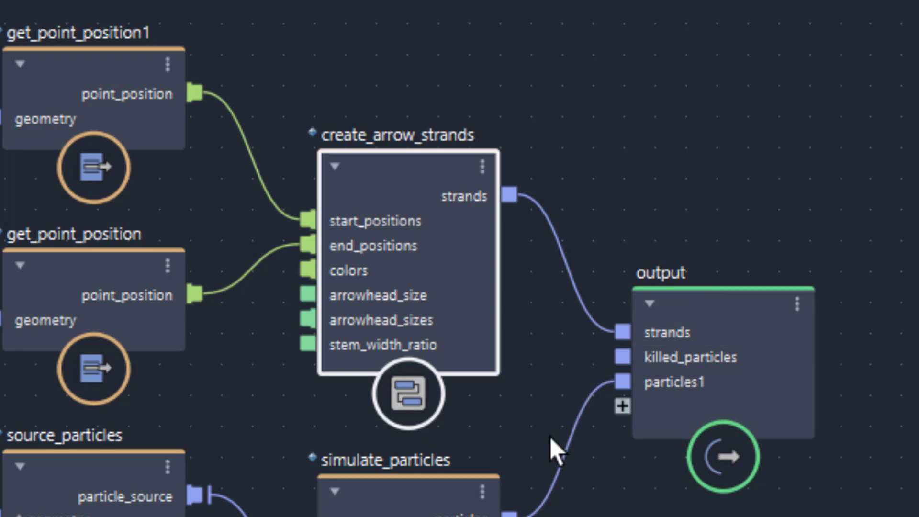
Remove the wire into output's particles1 and replay from frame 1 to check the arrows
left_click_drag(577, 481, 586, 505)
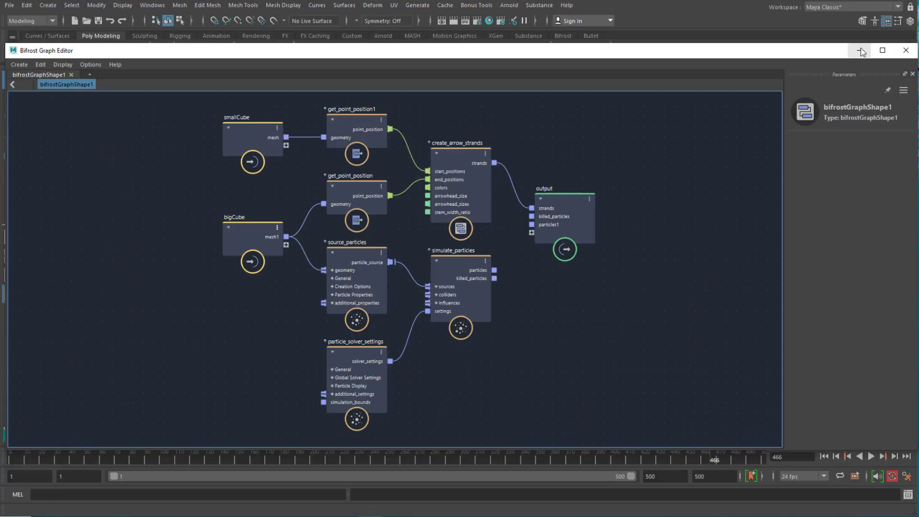
left_click(861, 50)
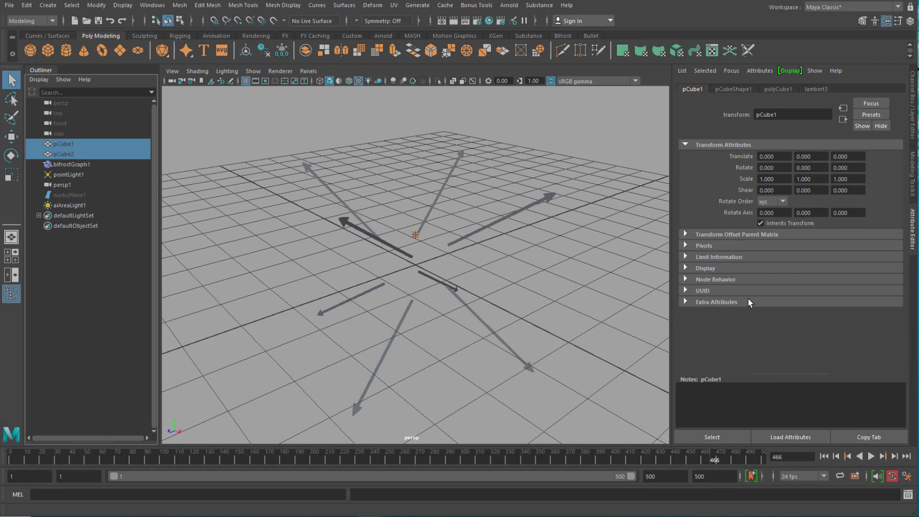
left_click(823, 455)
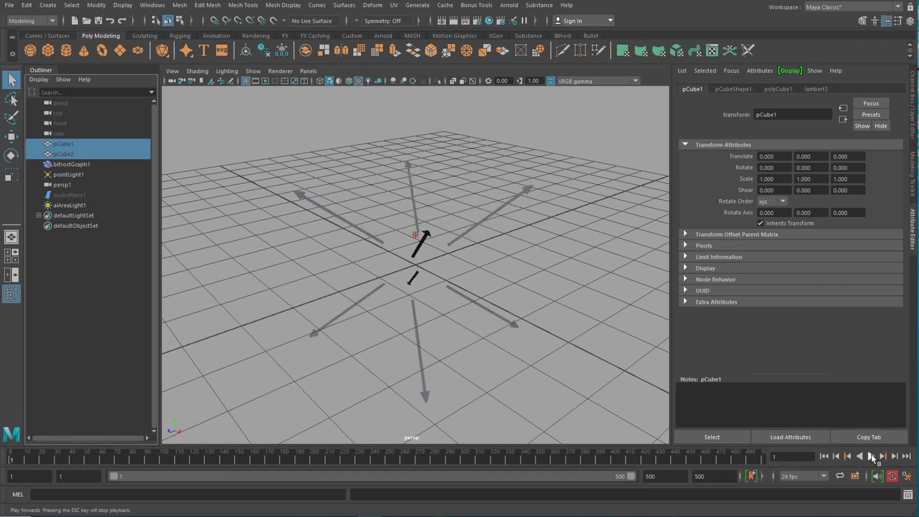
left_click(871, 456)
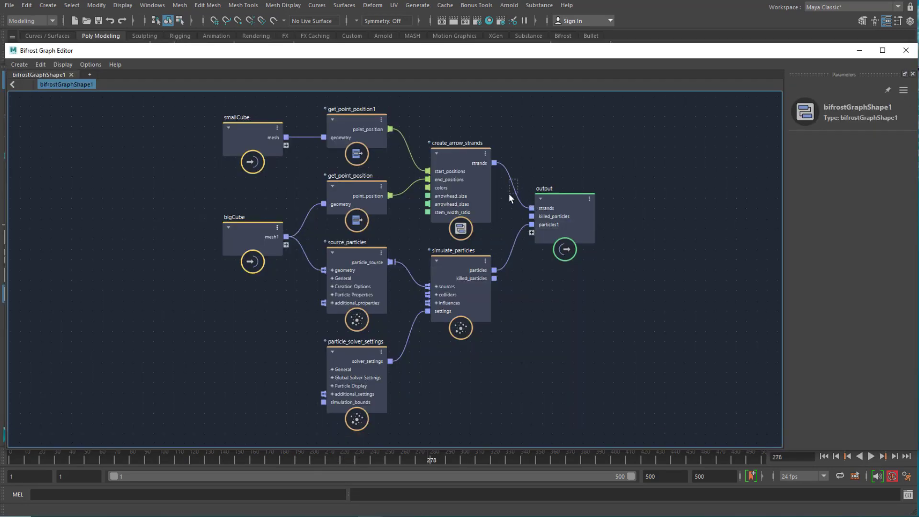
Delete the strands wire into output and replay from frame 1, stopping at frame 66
key("Delete")
left_click(858, 51)
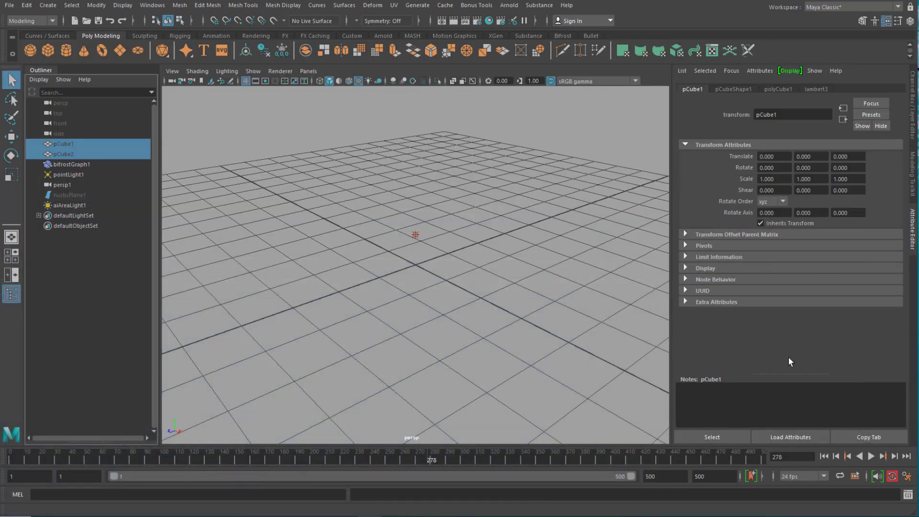
left_click(824, 457)
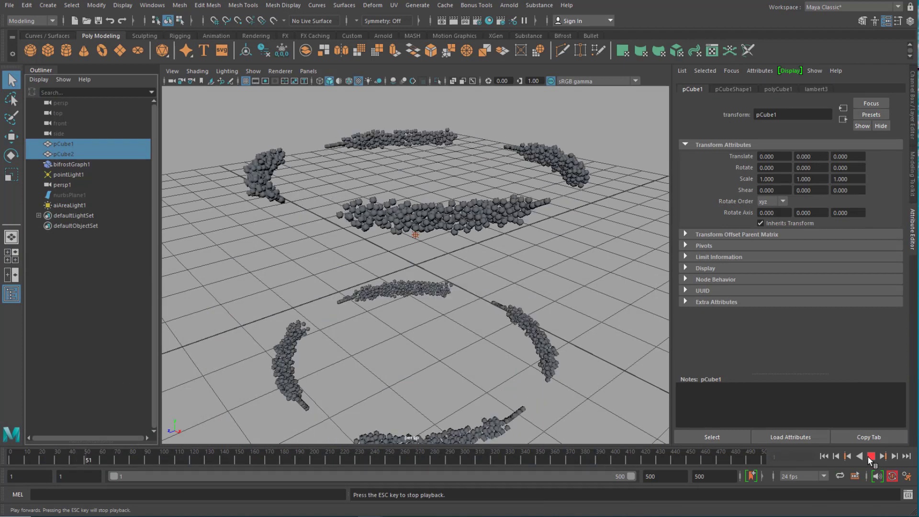
left_click(871, 455)
key("alt+Tab")
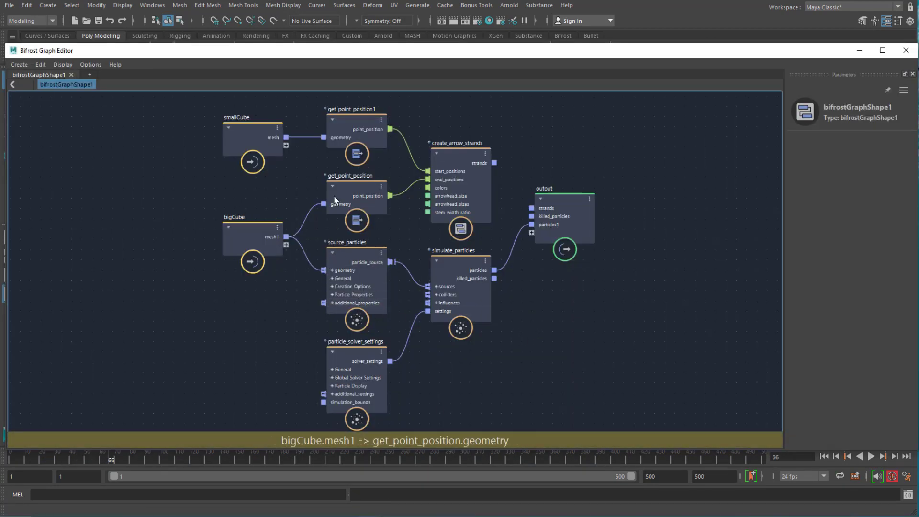
Move smallCube, both get_point_position nodes, bigCube and create_arrow_strands into a tidier layout
left_click_drag(264, 125, 222, 104)
left_click_drag(336, 121, 308, 89)
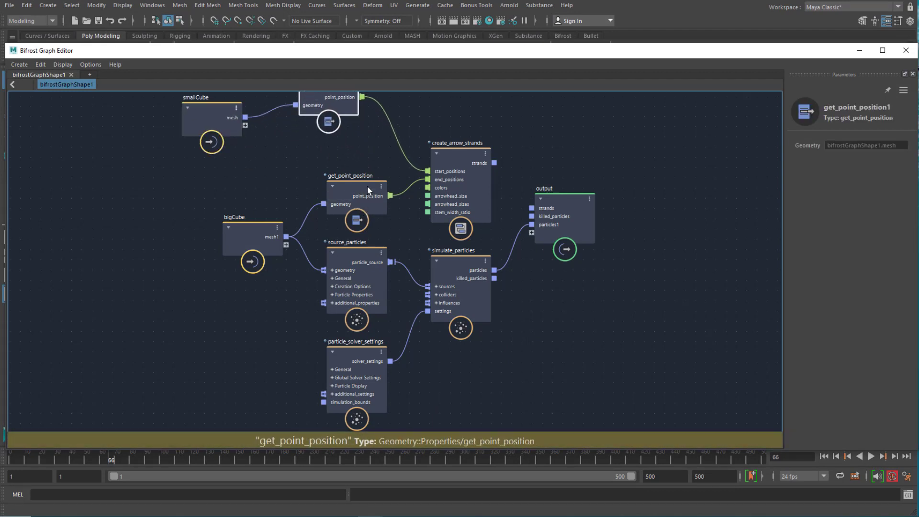
left_click_drag(367, 187, 346, 148)
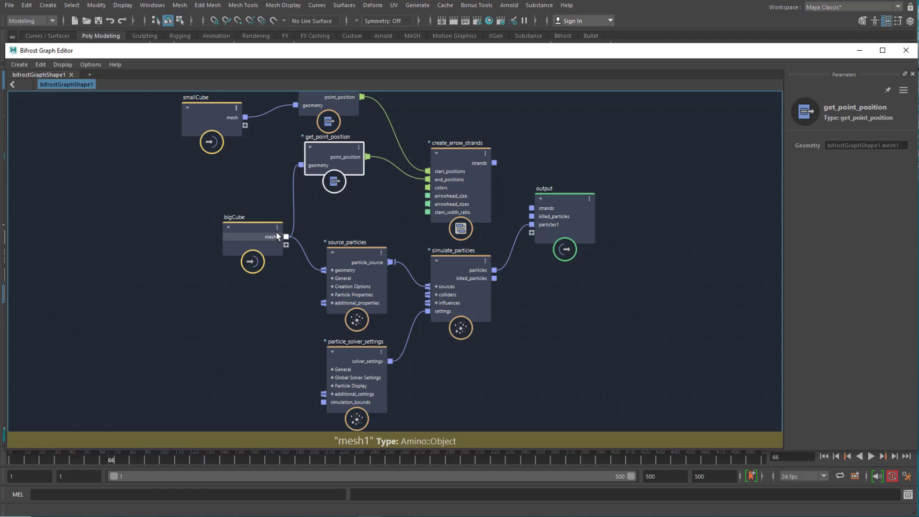
left_click_drag(258, 231, 163, 245)
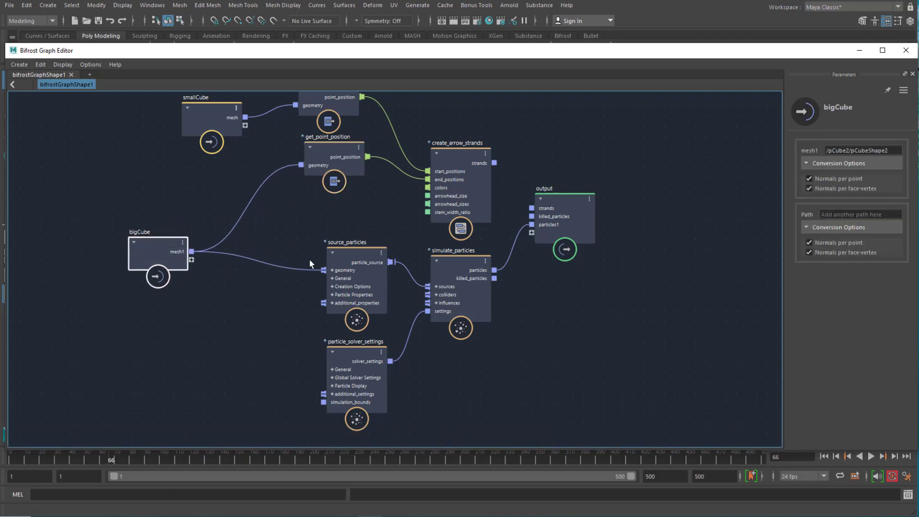
left_click_drag(465, 157, 492, 94)
left_click_drag(145, 248, 180, 253)
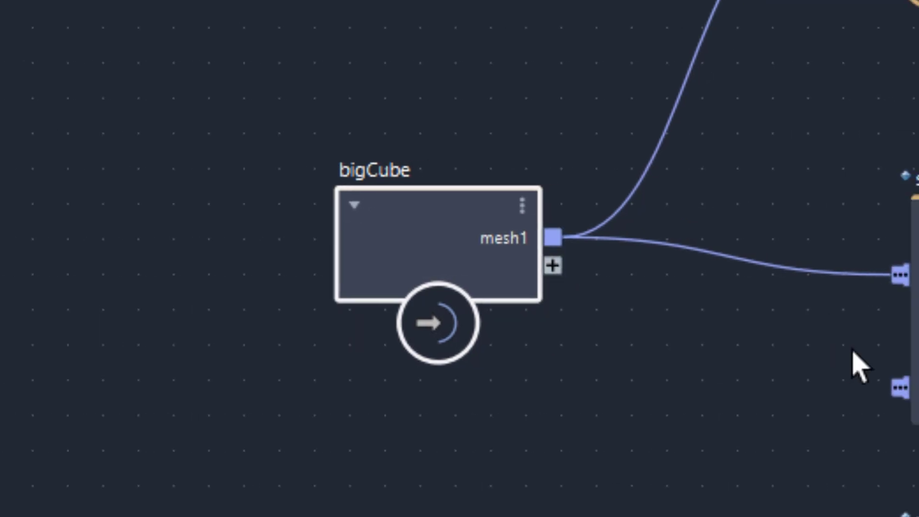
Drag source_particles, simulate_particles and particle_solver_settings to new spots in the particle section
left_click(866, 235)
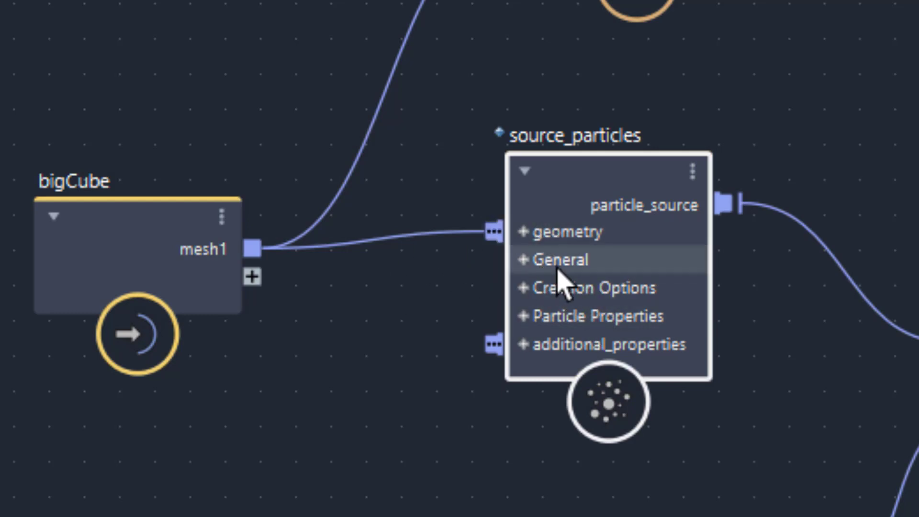
left_click_drag(619, 184, 713, 203)
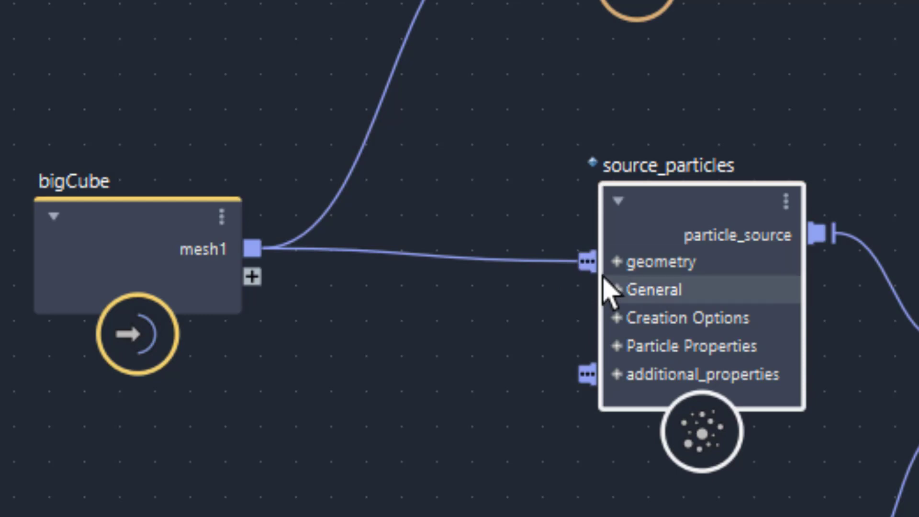
left_click_drag(703, 197, 635, 191)
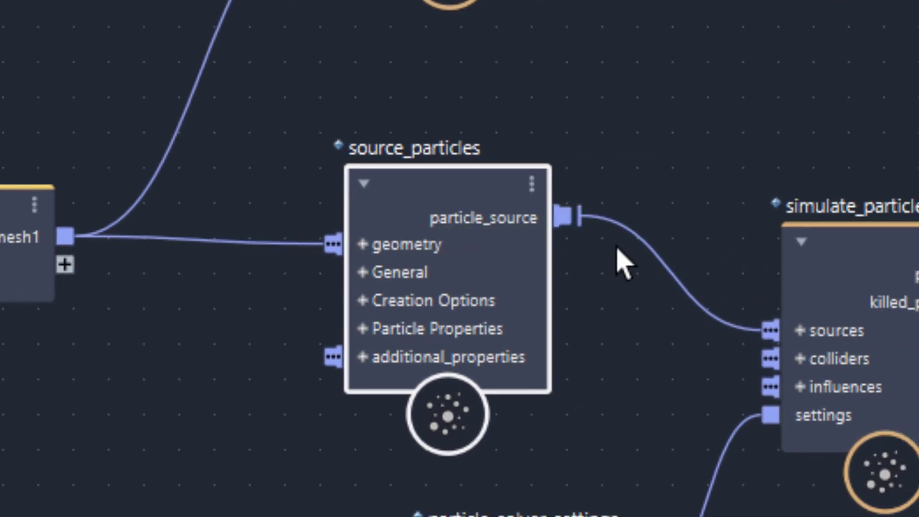
left_click_drag(884, 252, 895, 296)
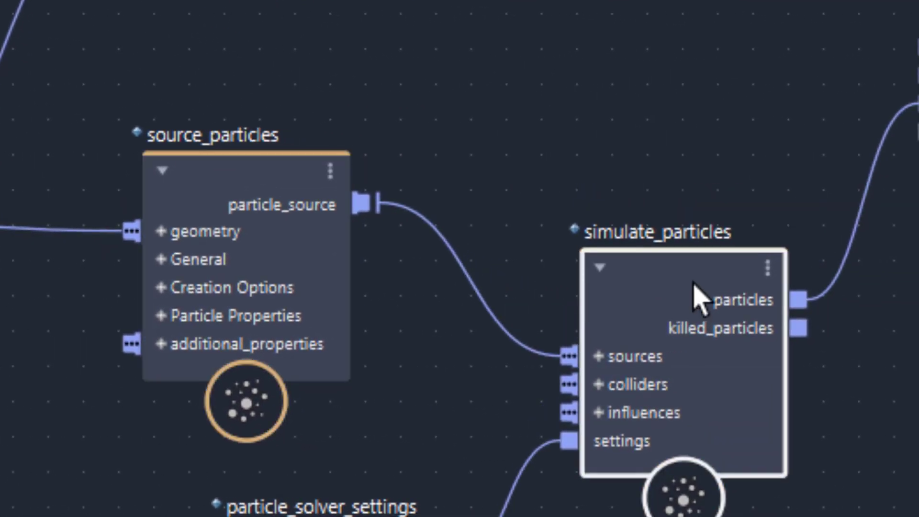
left_click_drag(694, 287, 698, 211)
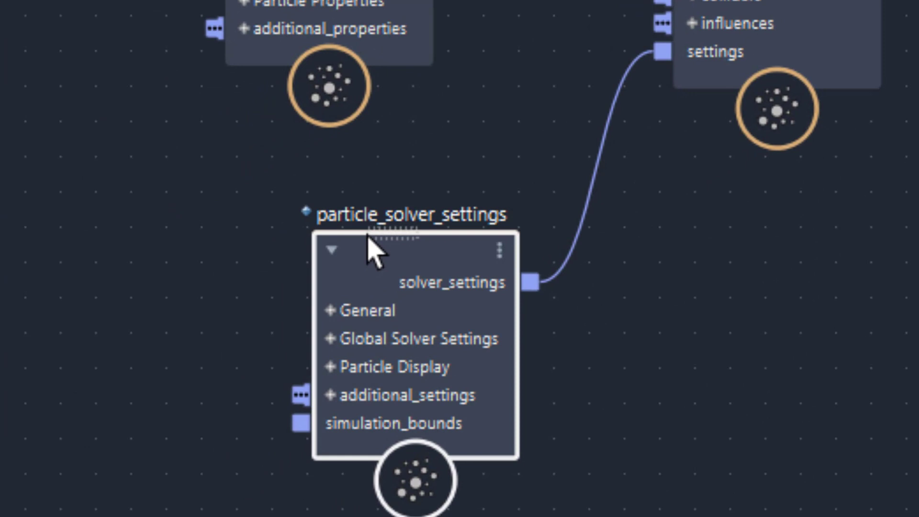
left_click_drag(381, 233, 381, 193)
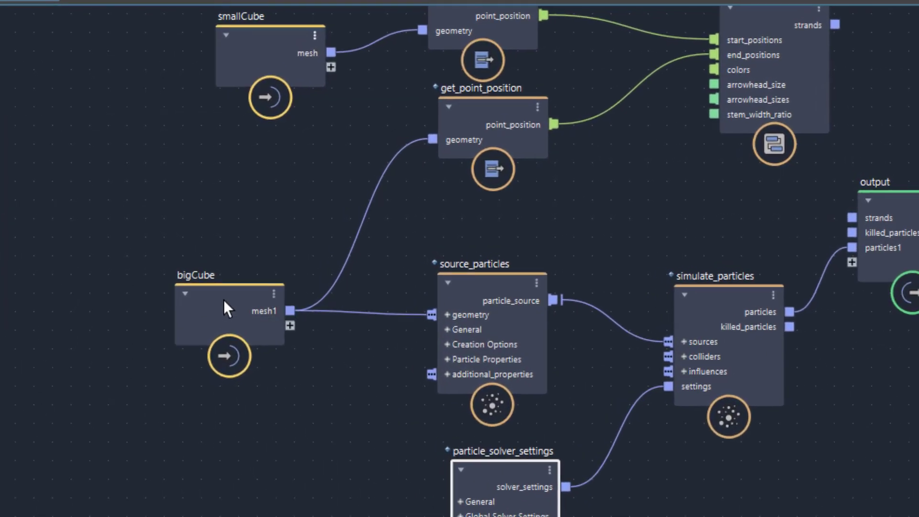
Select bigCube, get_point_position, then source_particles to show its Rate 40 Count_Per_Point settings
left_click(226, 302)
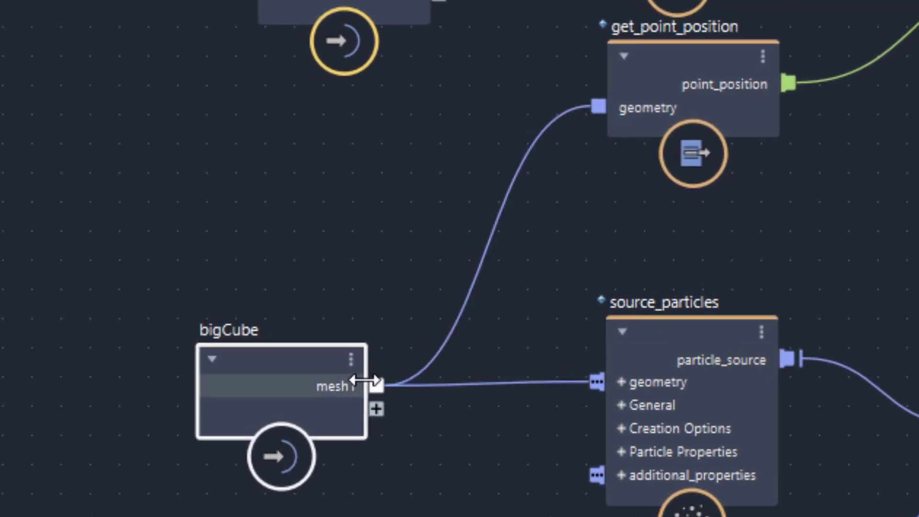
left_click(670, 58)
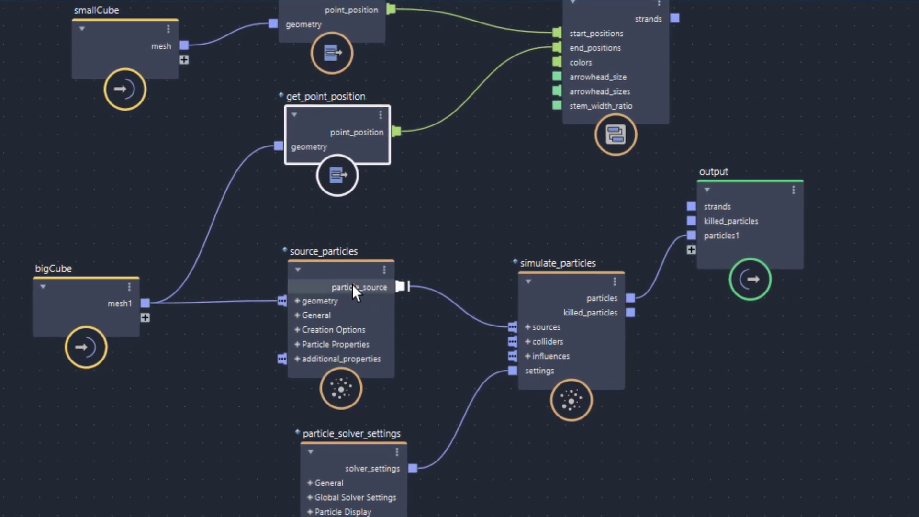
left_click(354, 286)
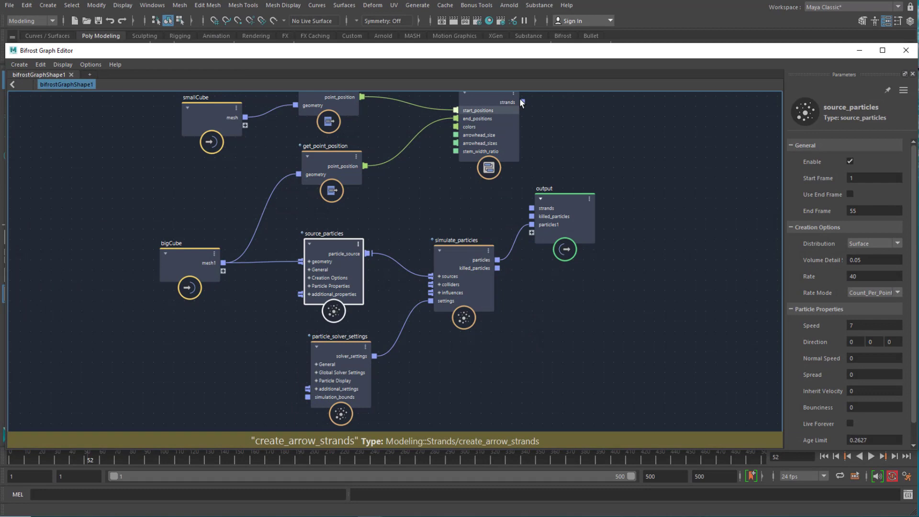
Wire create_arrow_strands back into the output's strands port and set Rate Mode to Count
scroll(690, 162, "up", 1)
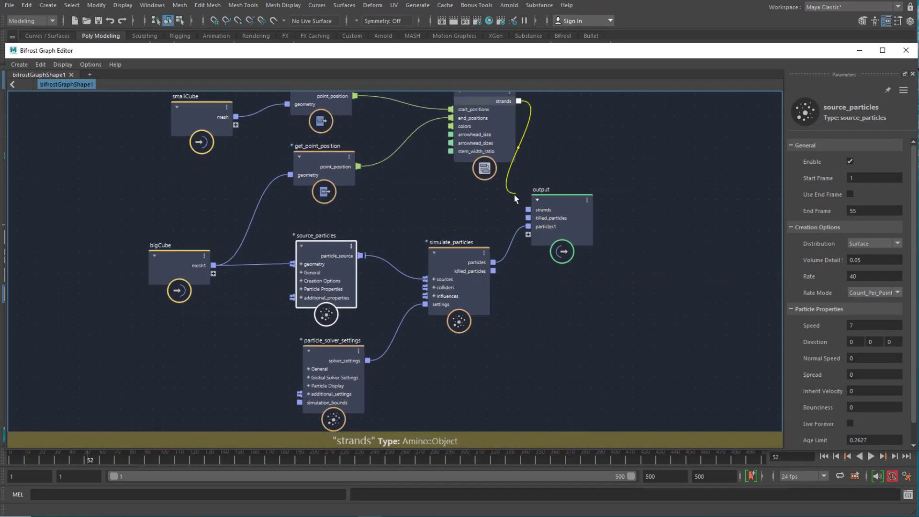
left_click_drag(526, 210, 527, 210)
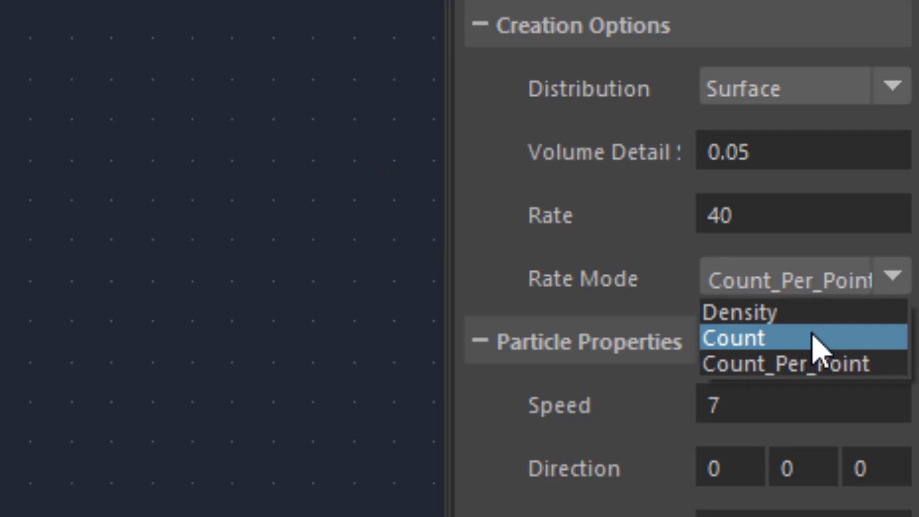
left_click(879, 307)
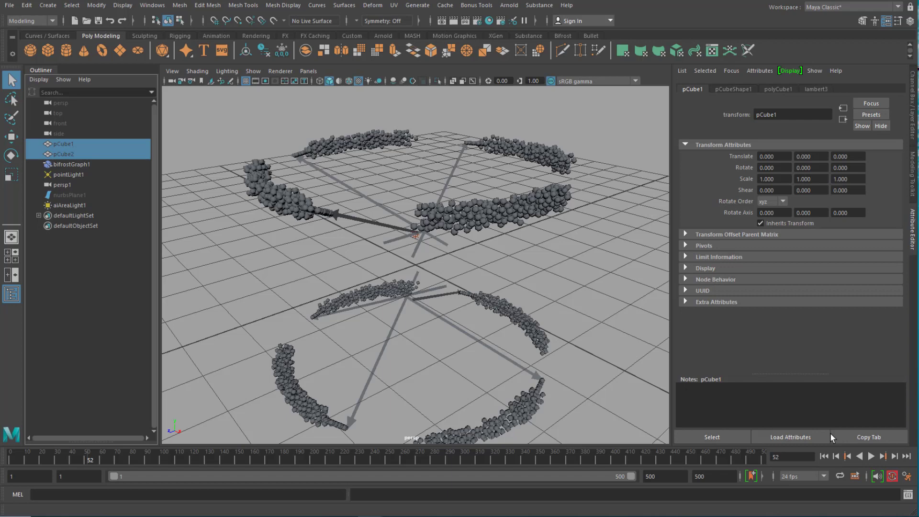
Replay the Count-mode simulation from frame 1, then hide the big cube pCube2
left_click(824, 456)
left_click(870, 456)
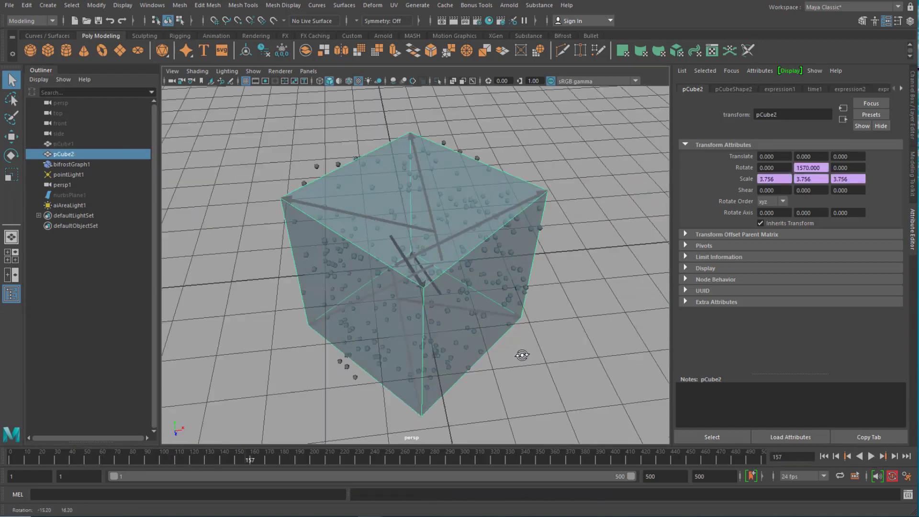
left_click_drag(522, 356, 500, 336, "alt")
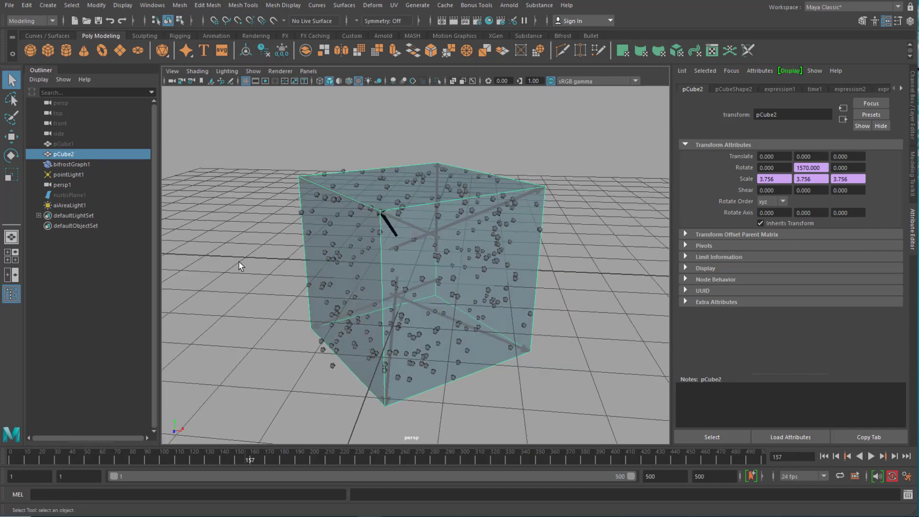
key("h")
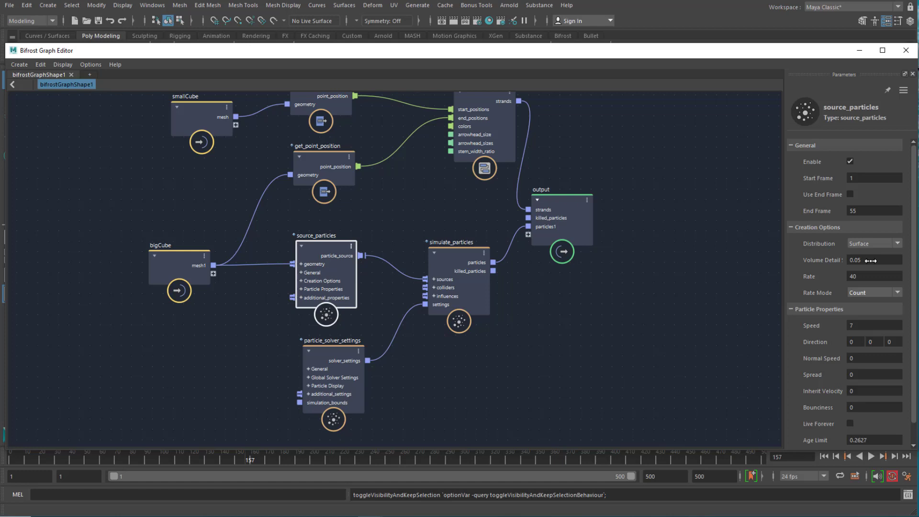
Switch Rate Mode to Density, play the simulation, and stop it at frame 17
left_click(898, 293)
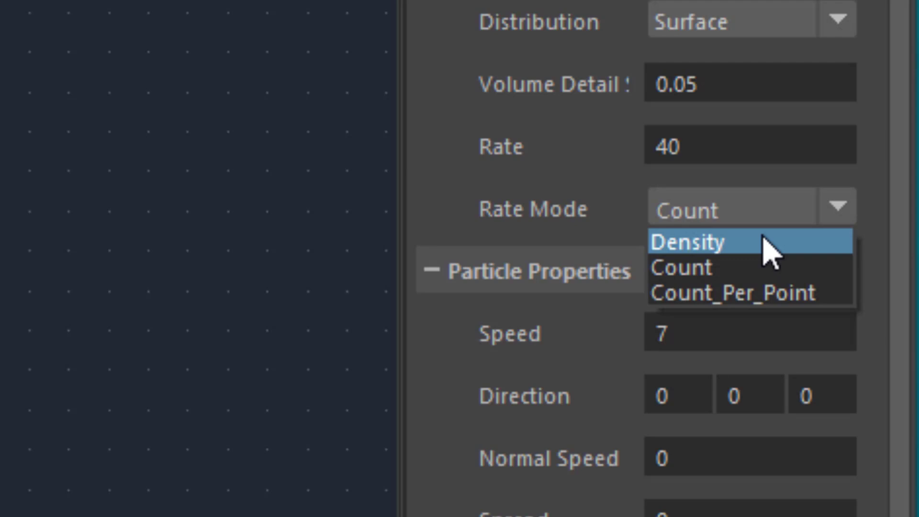
left_click(765, 244)
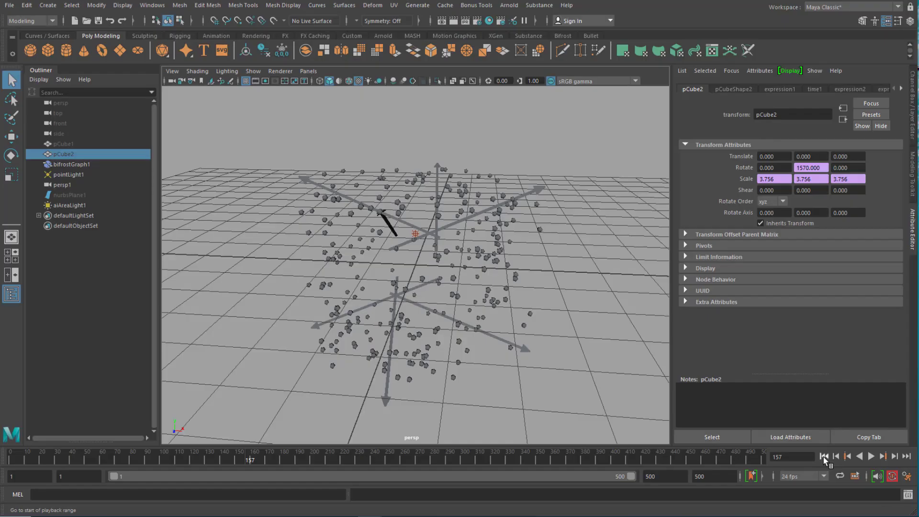
left_click_drag(477, 317, 442, 326, "alt")
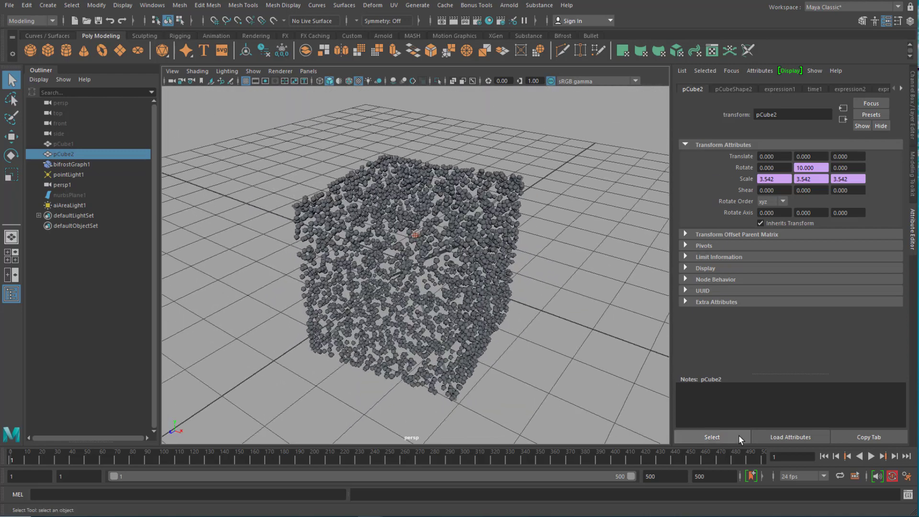
left_click(871, 457)
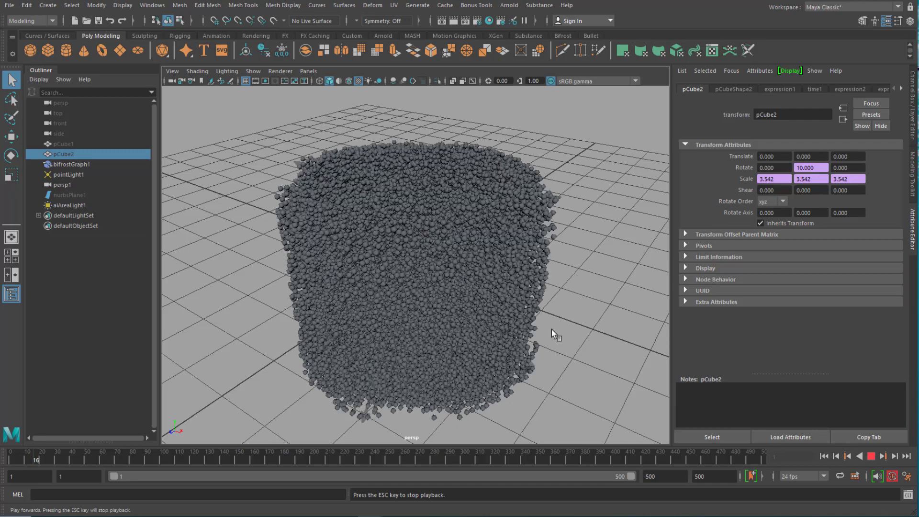
key("Escape")
mouse_move(580, 304)
left_mouse_down("alt")
mouse_move(604, 314)
mouse_move(667, 301)
mouse_move(662, 276)
mouse_move(574, 320)
mouse_move(579, 307)
mouse_move(578, 318)
left_mouse_up("alt")
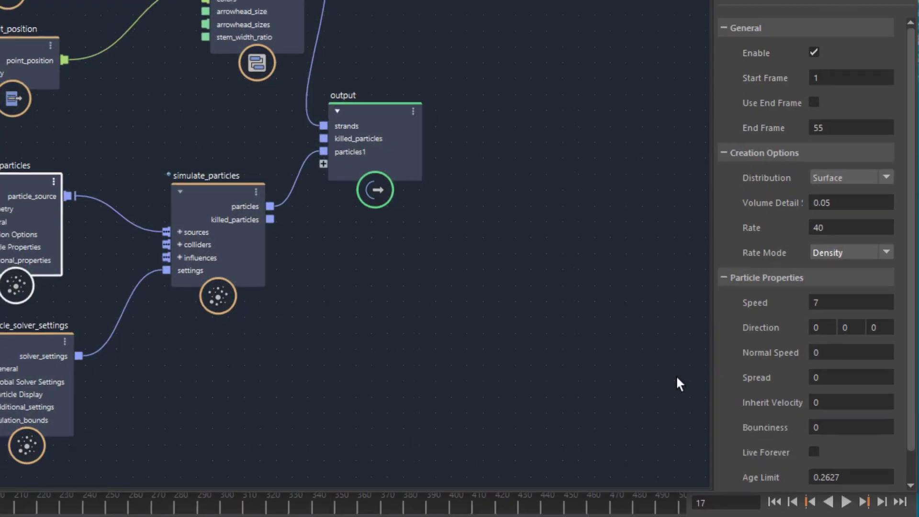
Choose Count_Per_Point in the source_particles Rate Mode dropdown
left_click(886, 252)
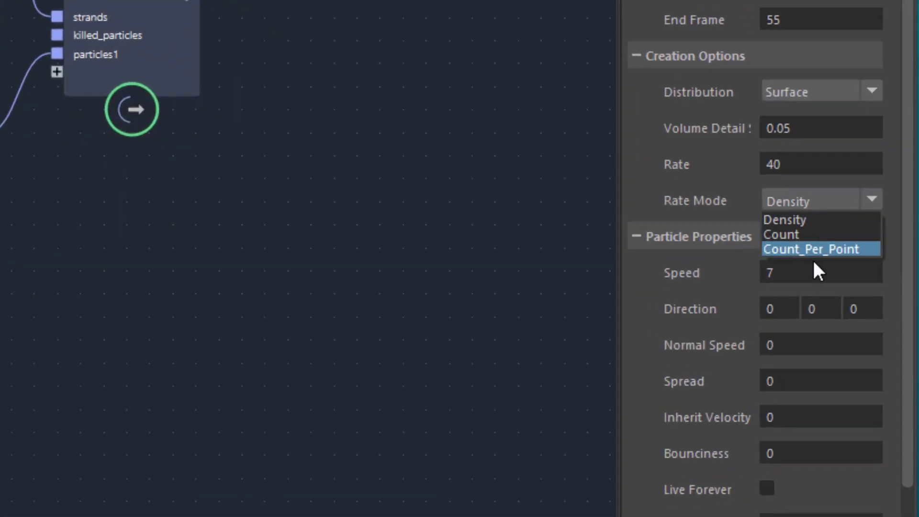
left_click(815, 252)
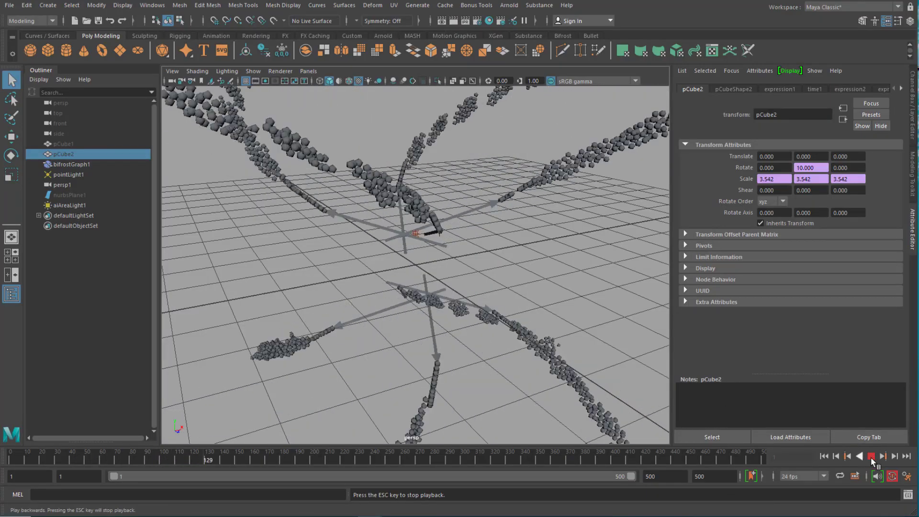
Stop playback at frame 141 and view the spiralling particle arms from above
left_click(870, 456)
right_click_drag(527, 268, 393, 298, "alt")
left_click_drag(393, 297, 390, 314, "alt")
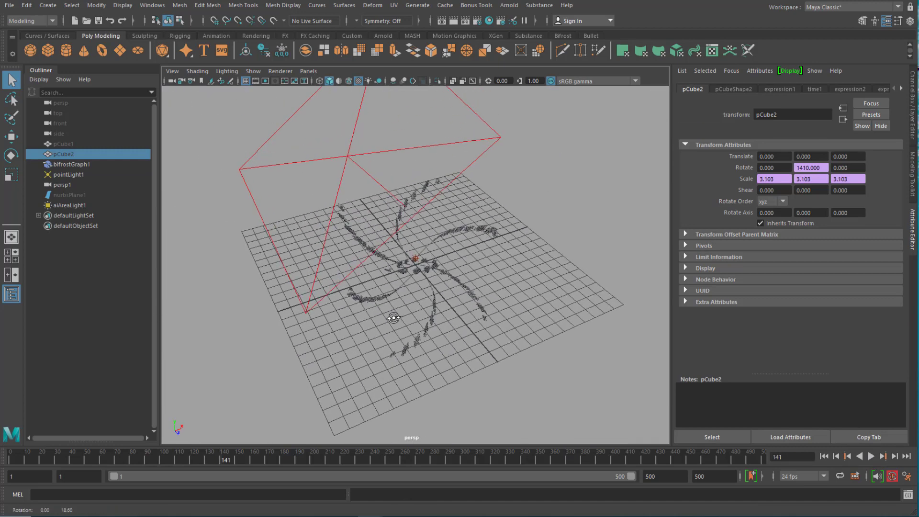
right_click_drag(389, 314, 545, 198, "alt")
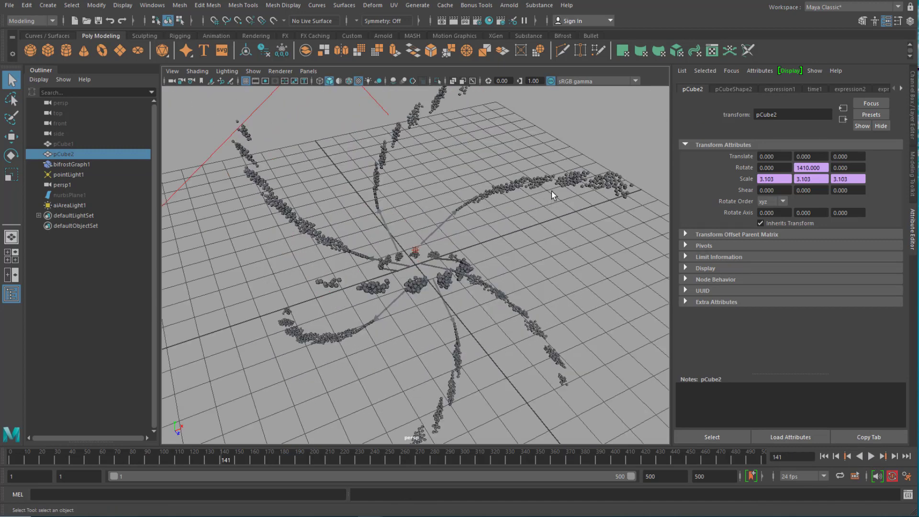